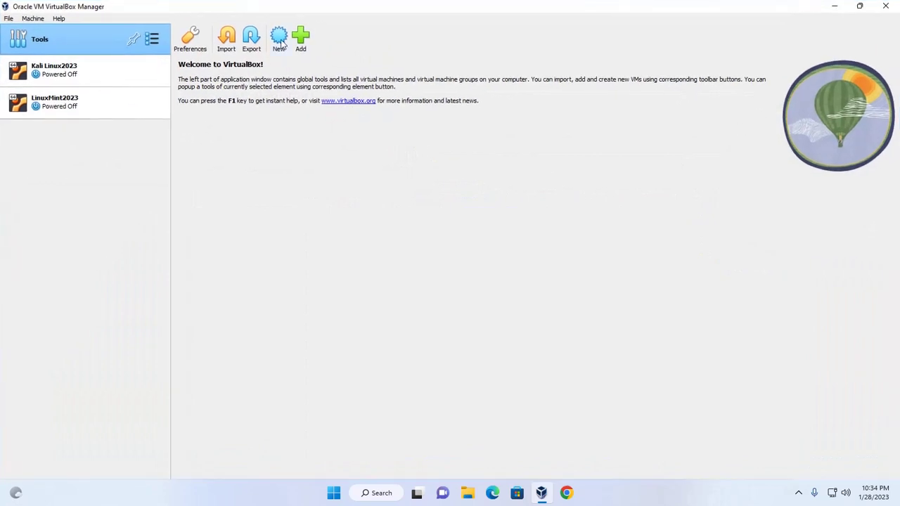
Start creating a new virtual machine and name it Windows10
{"action": "left_click", "coordinate": [281, 42]}
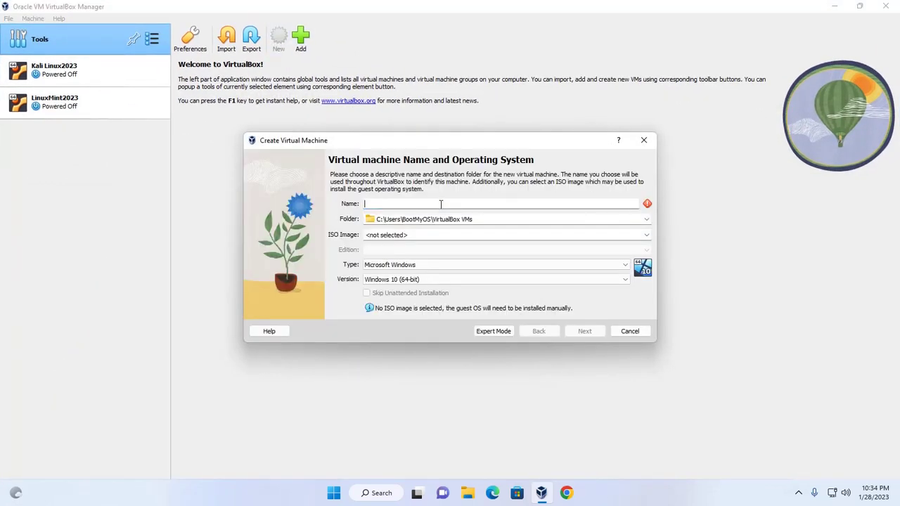
{"action": "type", "text": "Win"}
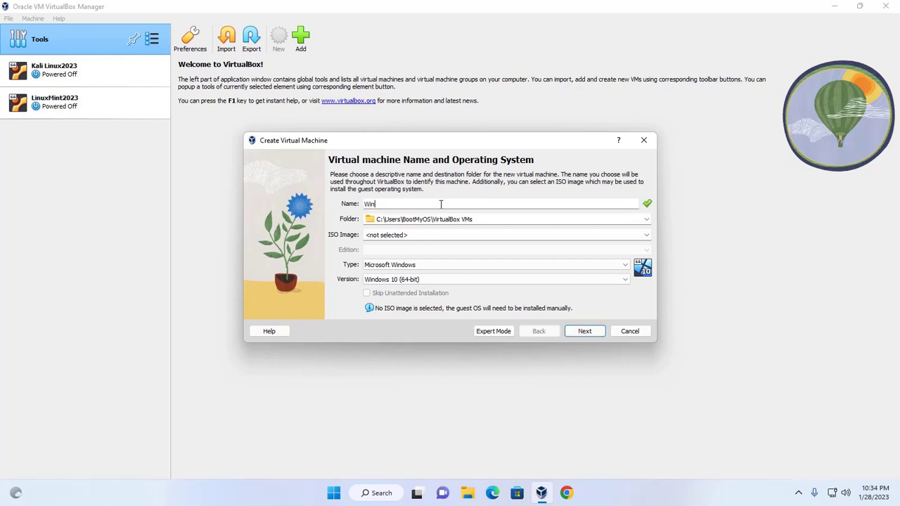
{"action": "type", "text": "dows 10"}
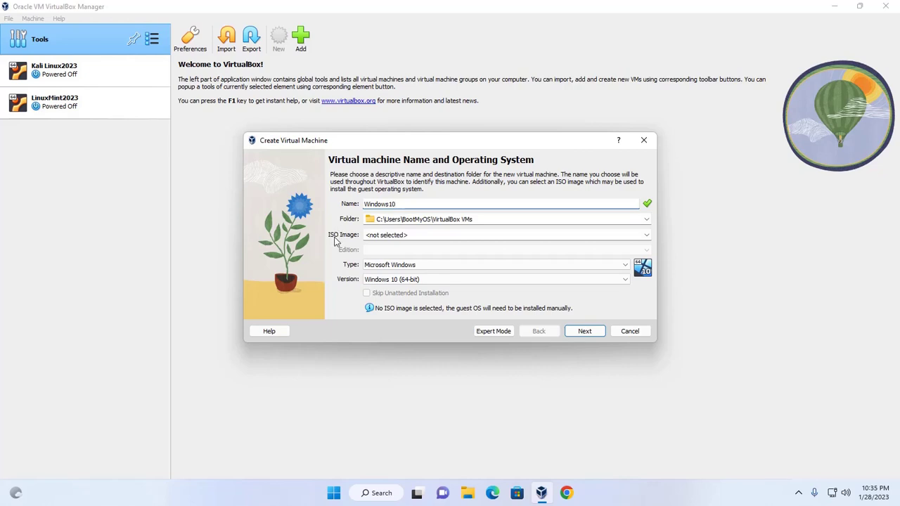
Choose Win10_21H2_English_x64 from Downloads as the ISO image and skip the unattended installation
{"action": "left_click", "coordinate": [647, 236]}
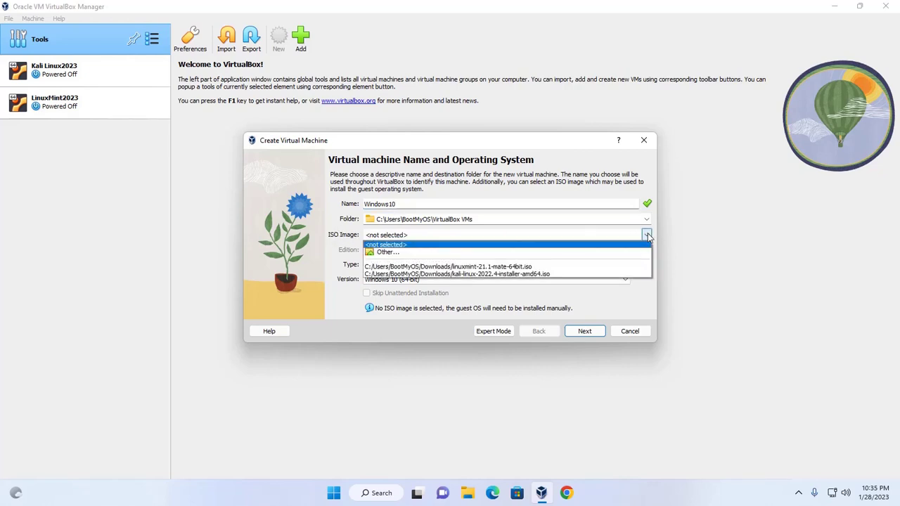
{"action": "left_click", "coordinate": [393, 255]}
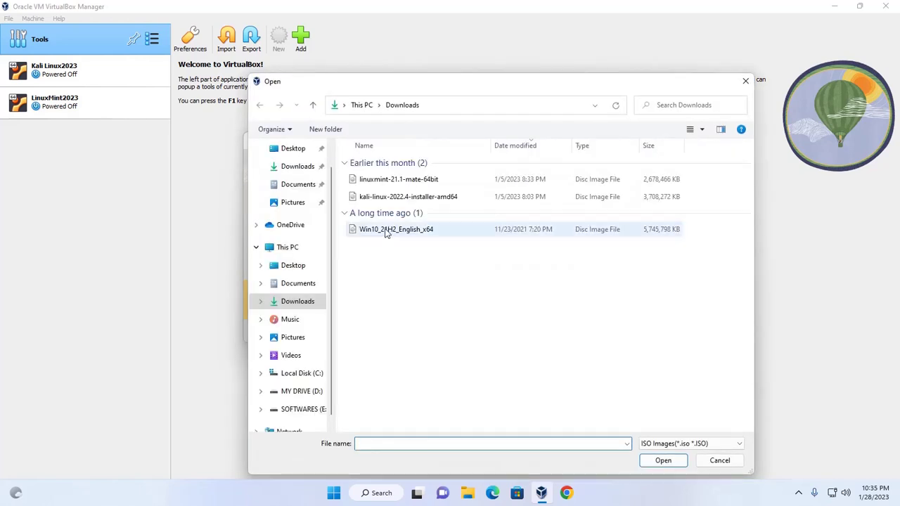
{"action": "left_click", "coordinate": [388, 232]}
{"action": "left_click", "coordinate": [663, 461]}
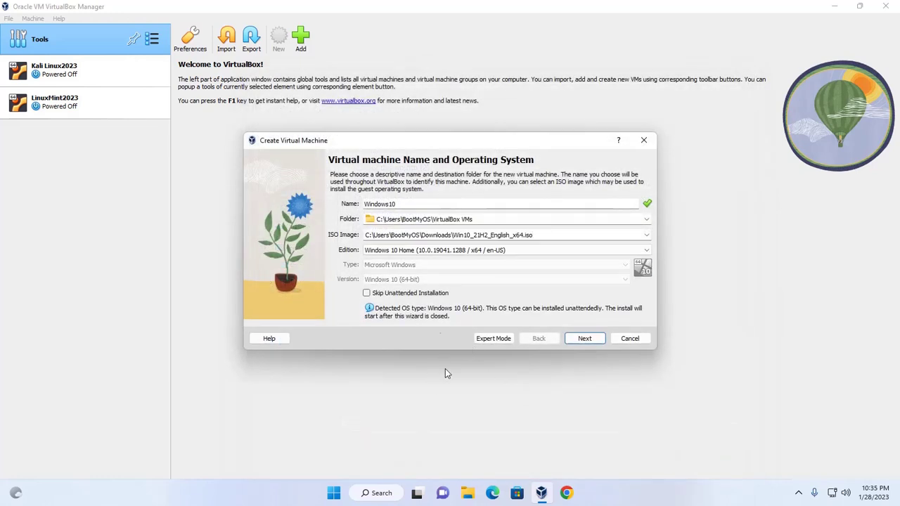
{"action": "left_click", "coordinate": [366, 294]}
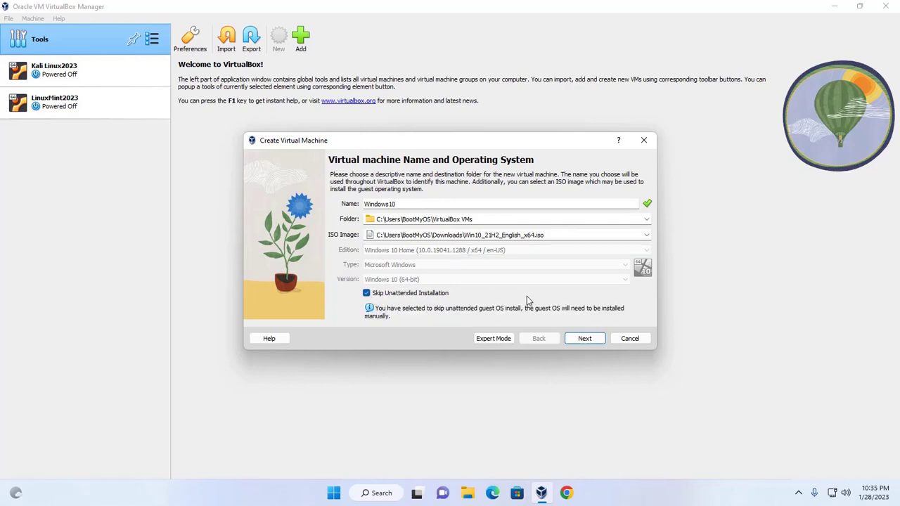
{"action": "left_click", "coordinate": [585, 339]}
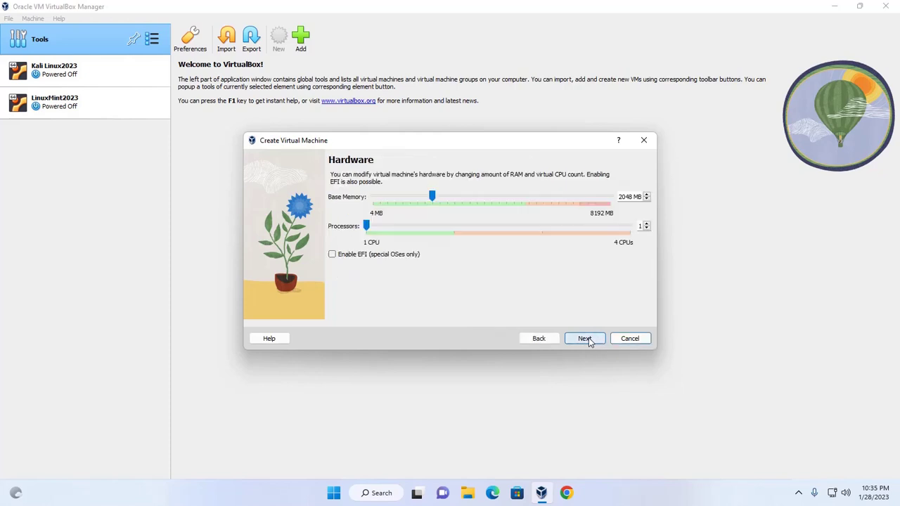
Give the virtual machine 2048 MB of base memory and 2 processors, with EFI disabled
{"action": "key", "text": "Page_Up"}
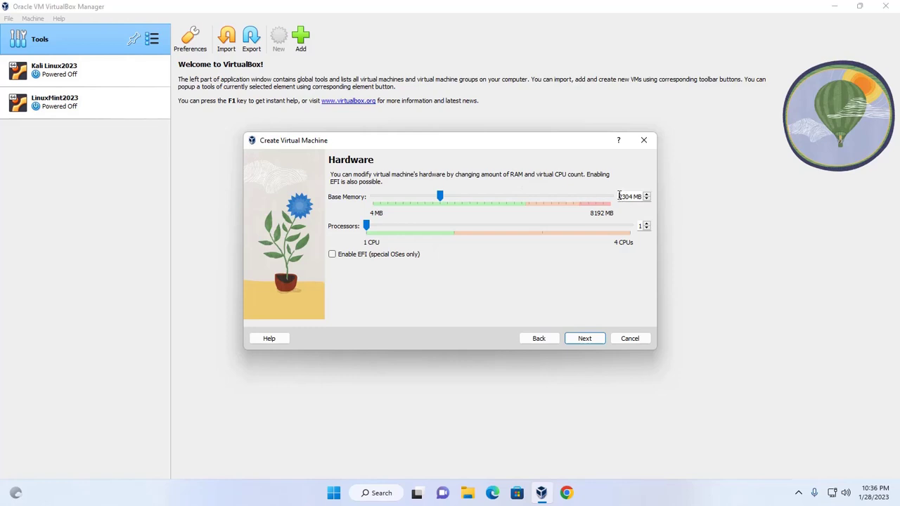
{"action": "left_click_drag", "start_coordinate": [621, 196], "coordinate": [631, 196]}
{"action": "type", "text": "2048"}
{"action": "left_click", "coordinate": [420, 229]}
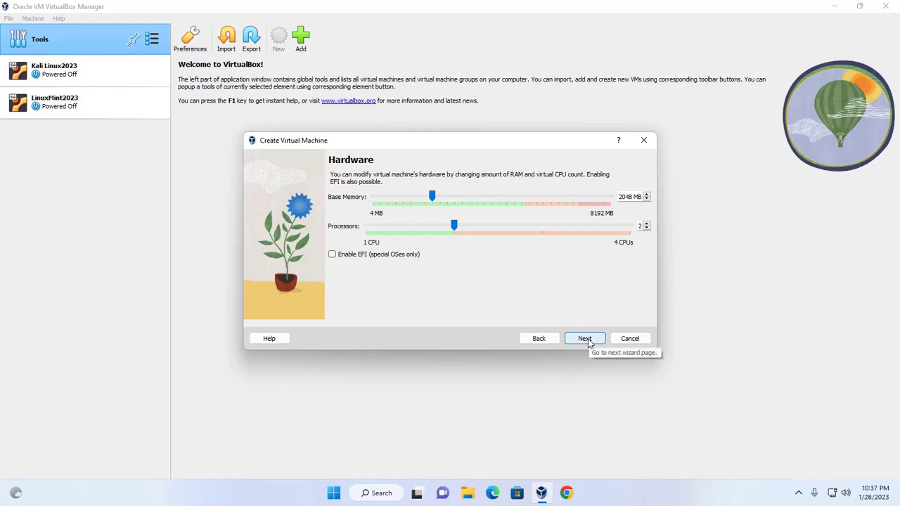
{"action": "left_click", "coordinate": [332, 255]}
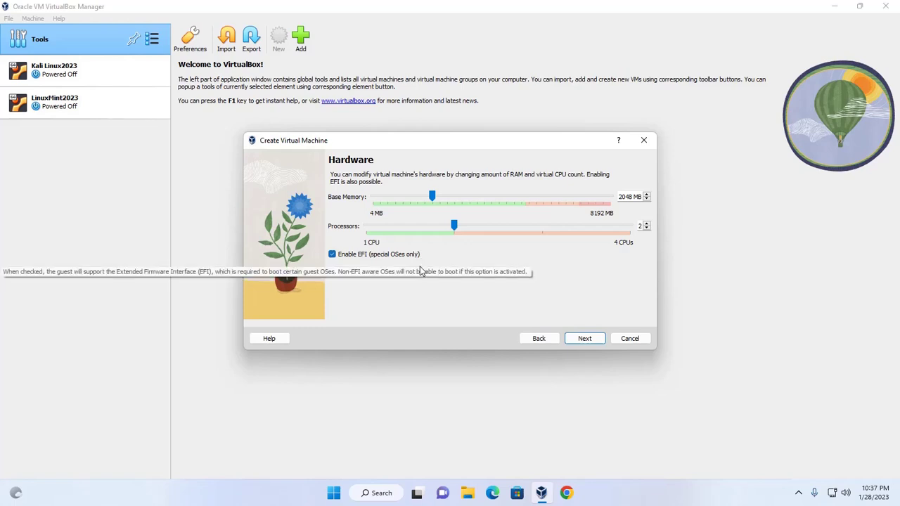
{"action": "left_click", "coordinate": [332, 254]}
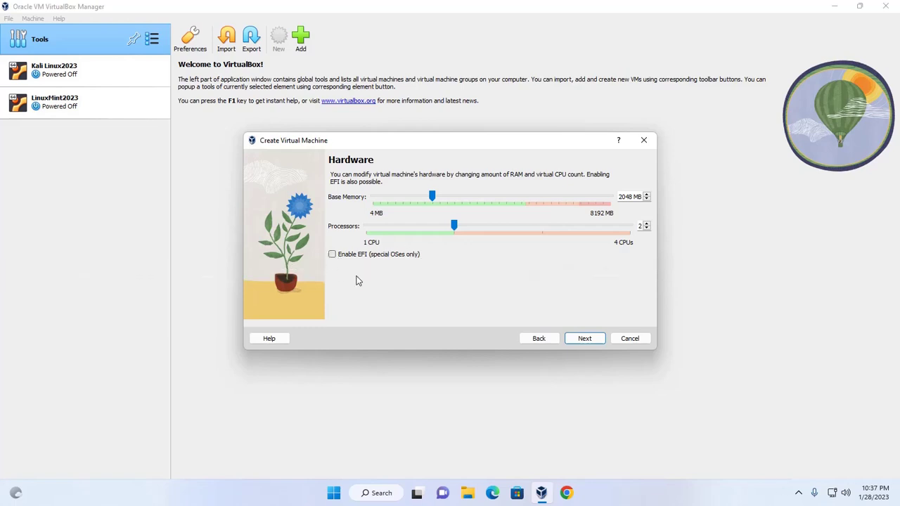
{"action": "left_click", "coordinate": [583, 339]}
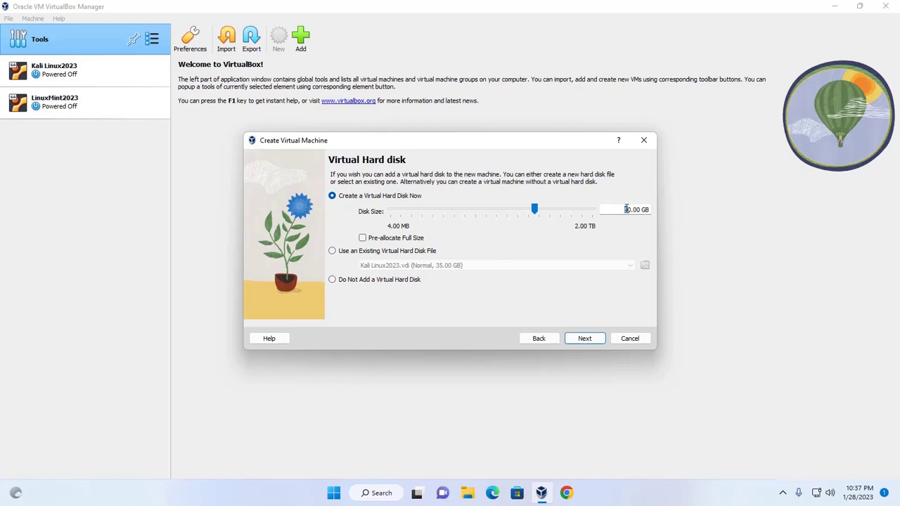
Create a 60 GB virtual hard disk and finish creating the virtual machine
{"action": "type", "text": "6"}
{"action": "left_click", "coordinate": [584, 339]}
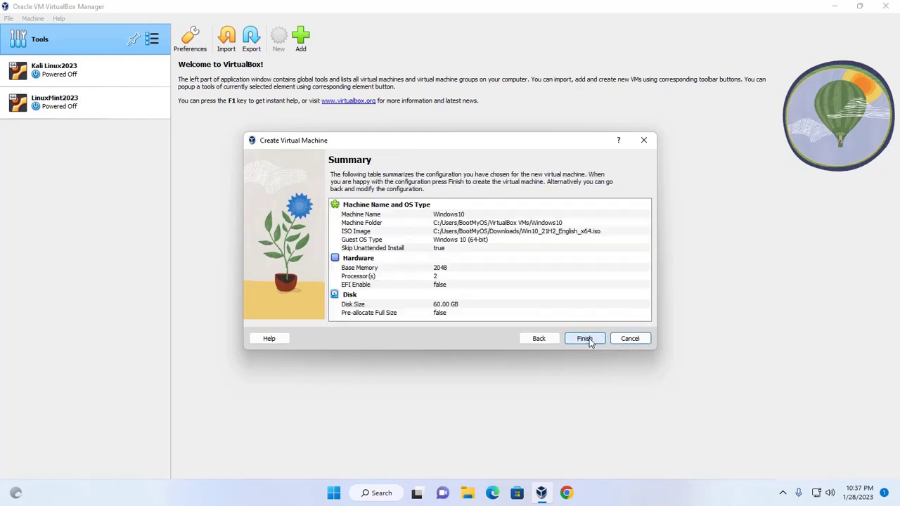
{"action": "left_click", "coordinate": [584, 339]}
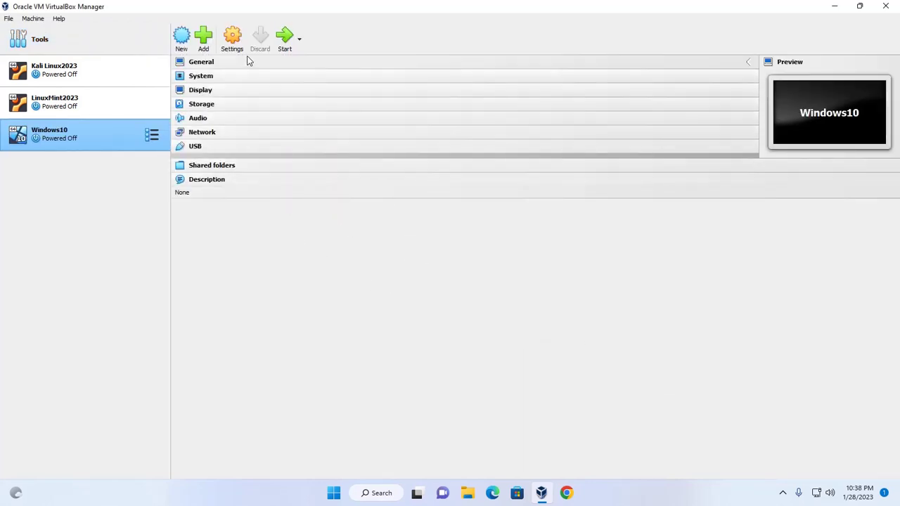
In the Windows10 machine's system settings, enable PAE/NX for the processor and check the acceleration options
{"action": "left_click", "coordinate": [232, 41]}
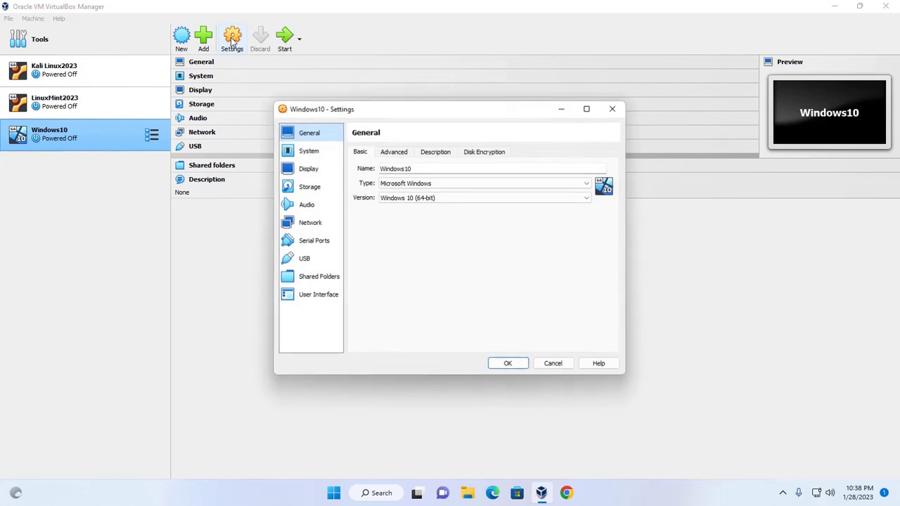
{"action": "left_click", "coordinate": [309, 152]}
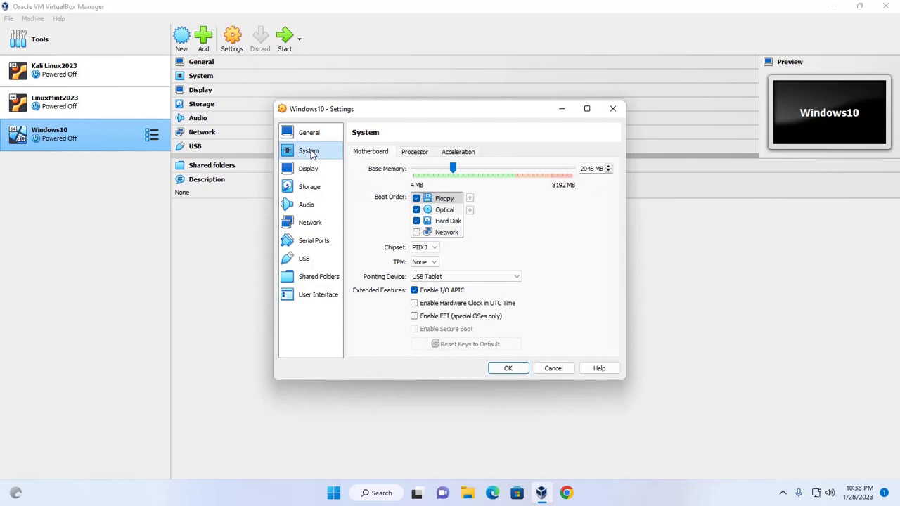
{"action": "left_click", "coordinate": [411, 152]}
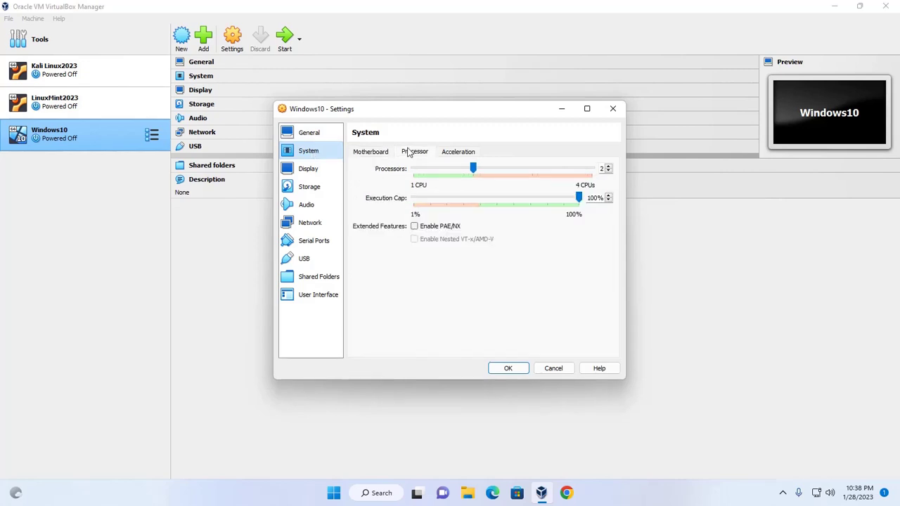
{"action": "left_click", "coordinate": [414, 226]}
{"action": "left_click", "coordinate": [453, 153]}
Enable 3D acceleration for the Windows10 machine's display, review its storage devices and save the settings
{"action": "left_click", "coordinate": [309, 169]}
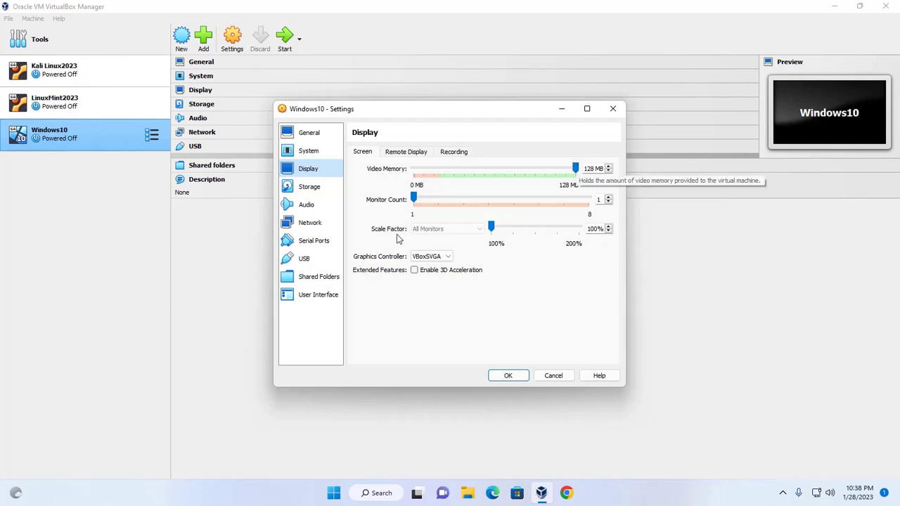
{"action": "left_click", "coordinate": [414, 270]}
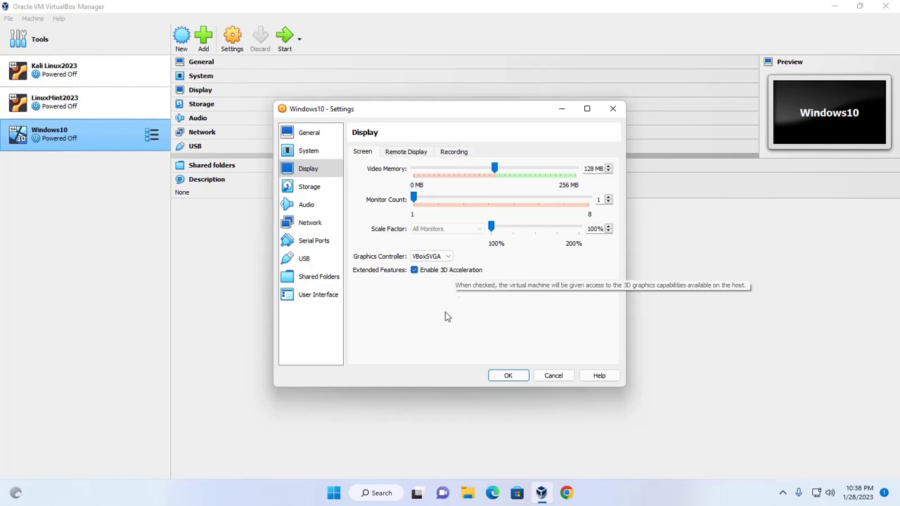
{"action": "left_click", "coordinate": [314, 191]}
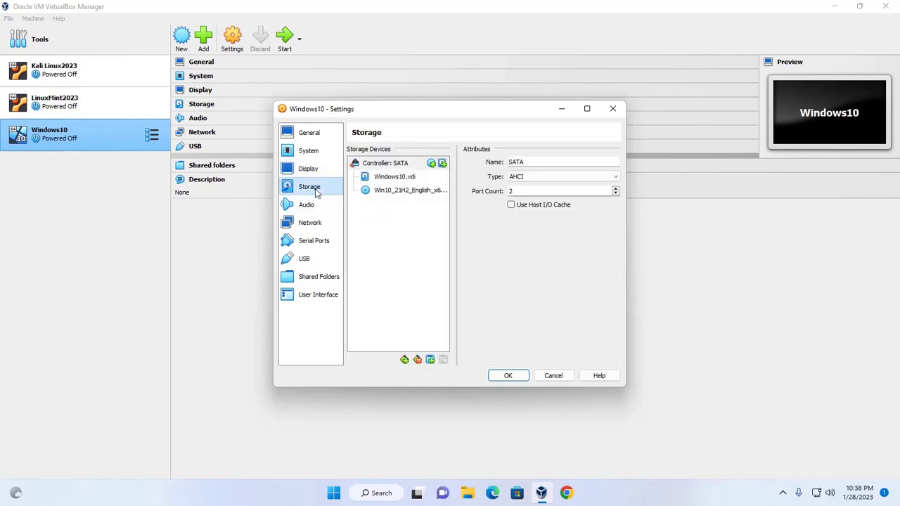
{"action": "left_click", "coordinate": [509, 376]}
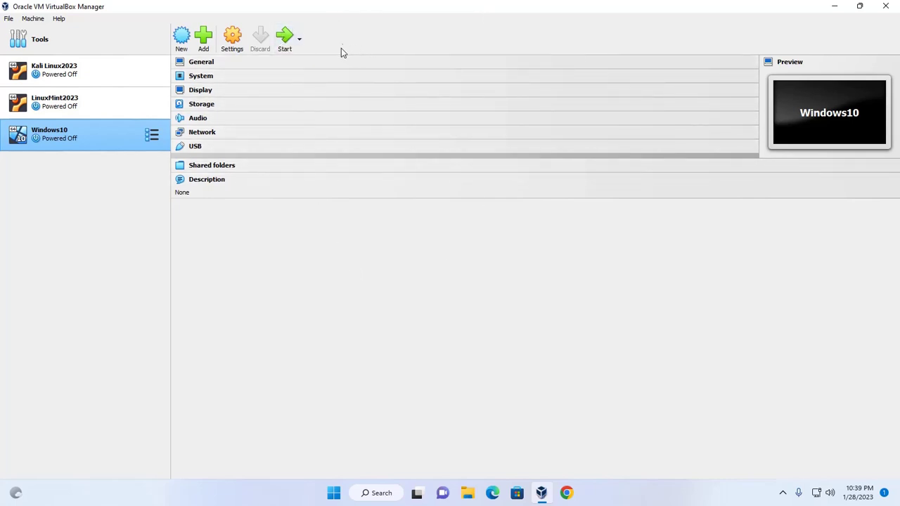
Start the Windows10 virtual machine and show it in scaled mode in a maximized window
{"action": "left_click", "coordinate": [287, 39]}
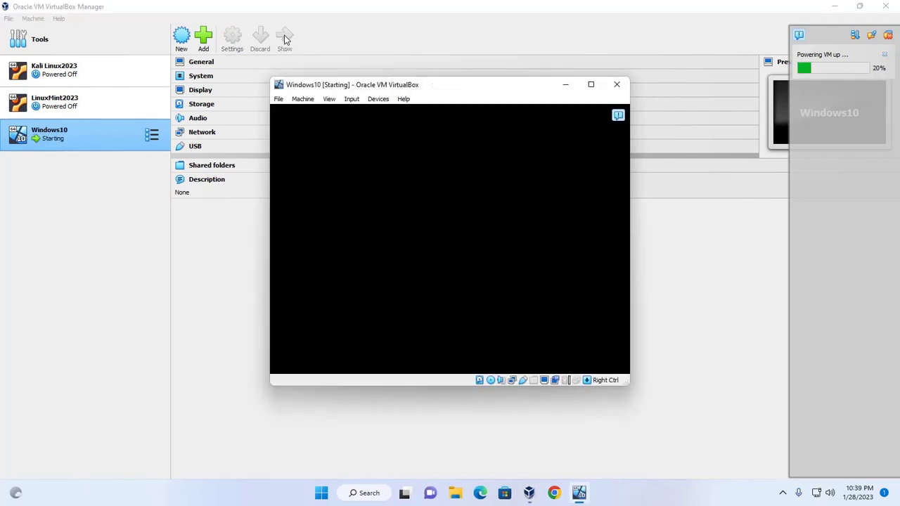
{"action": "left_click", "coordinate": [330, 100]}
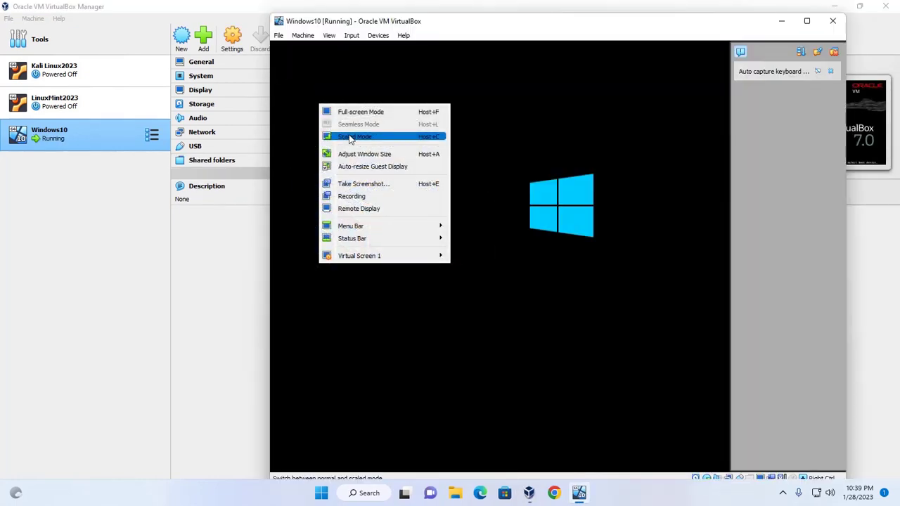
{"action": "left_click", "coordinate": [350, 137]}
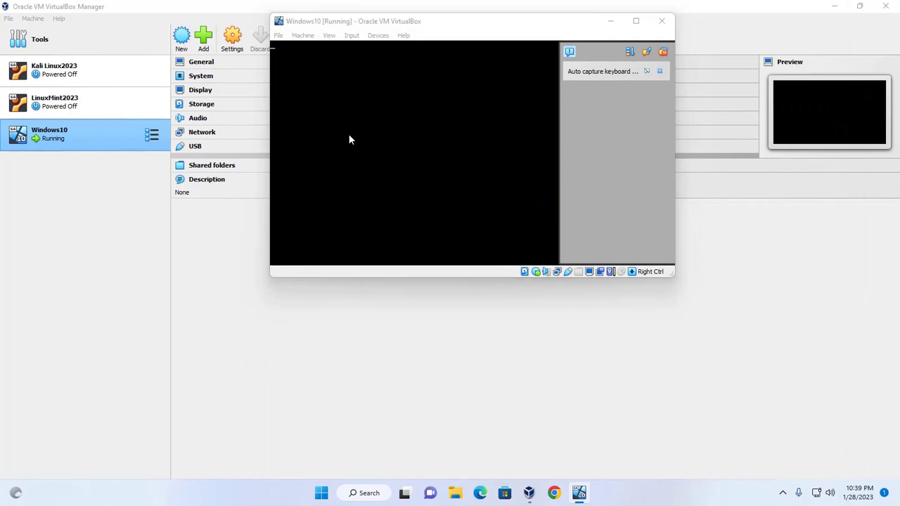
{"action": "left_click", "coordinate": [450, 195]}
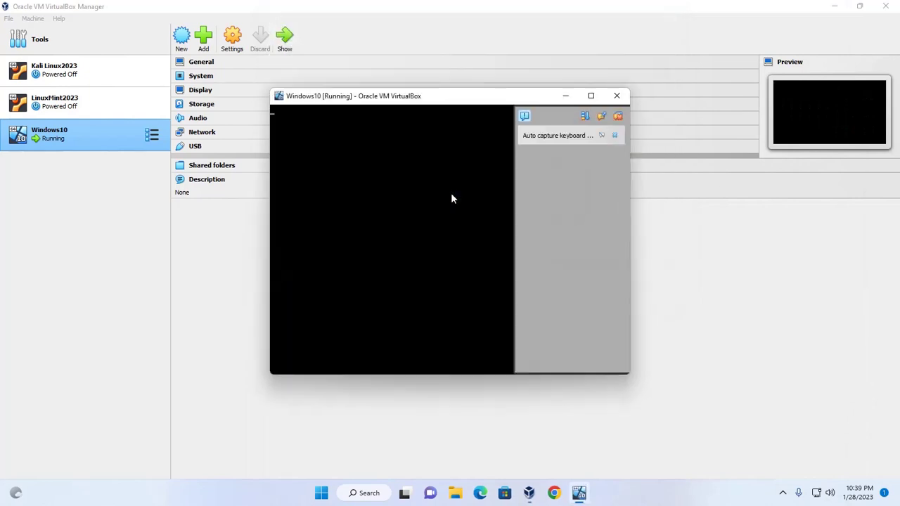
{"action": "left_click", "coordinate": [590, 94]}
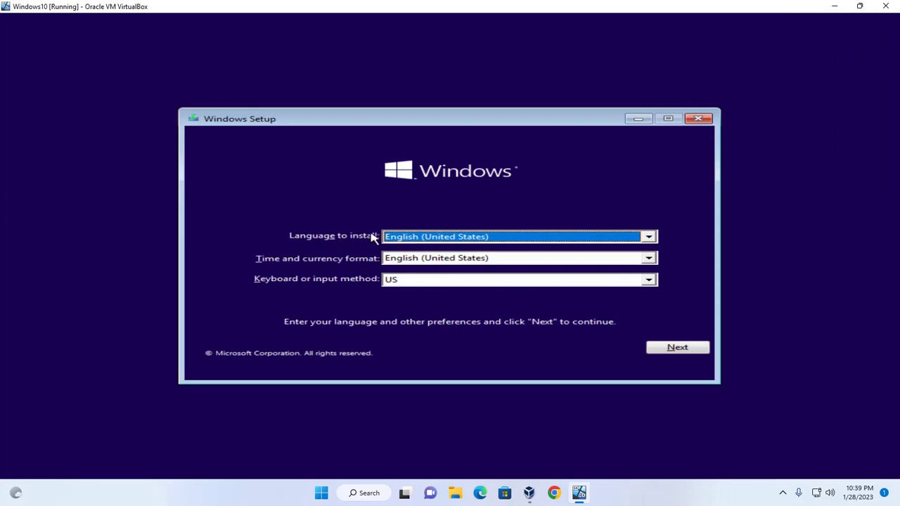
Start the Windows installation in English (United States) without a product key
{"action": "left_click", "coordinate": [434, 237]}
{"action": "left_click", "coordinate": [435, 236]}
{"action": "left_click", "coordinate": [677, 348]}
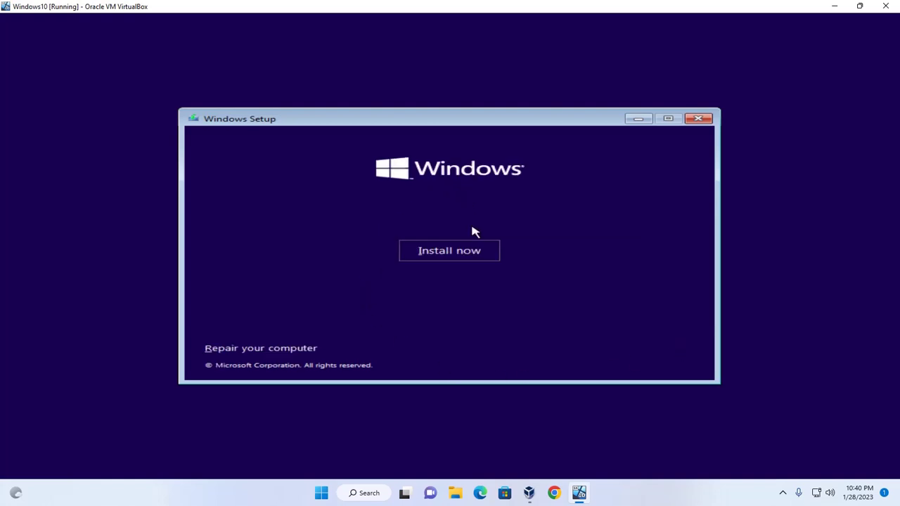
{"action": "left_click", "coordinate": [432, 252]}
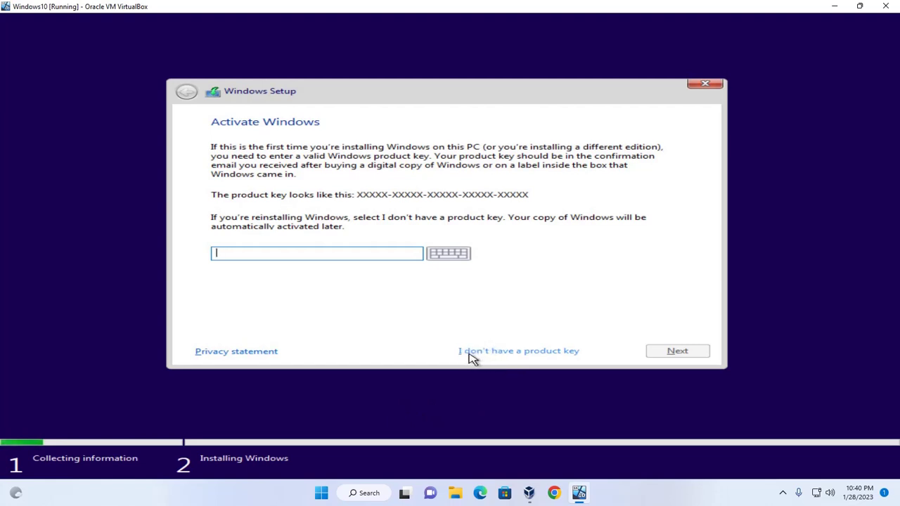
{"action": "left_click", "coordinate": [495, 350]}
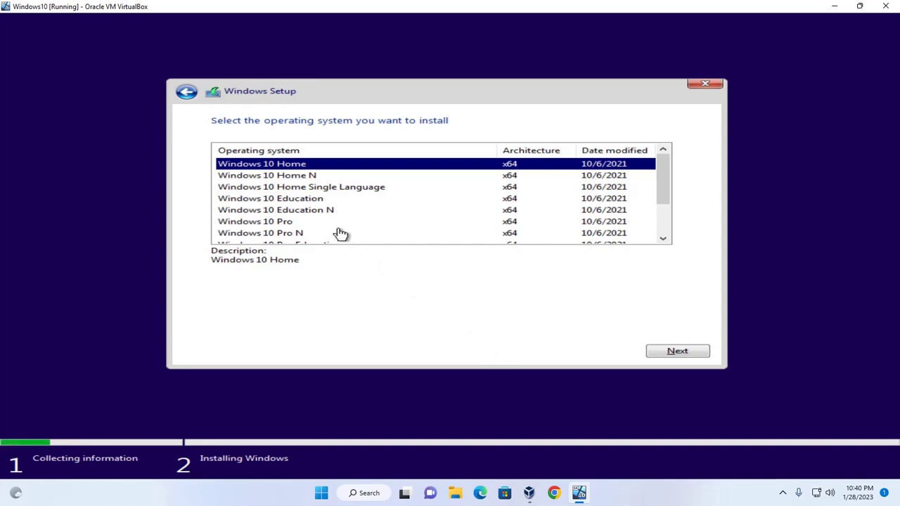
Choose Windows 10 Pro as the operating system to install and accept the license terms
{"action": "left_click", "coordinate": [286, 222]}
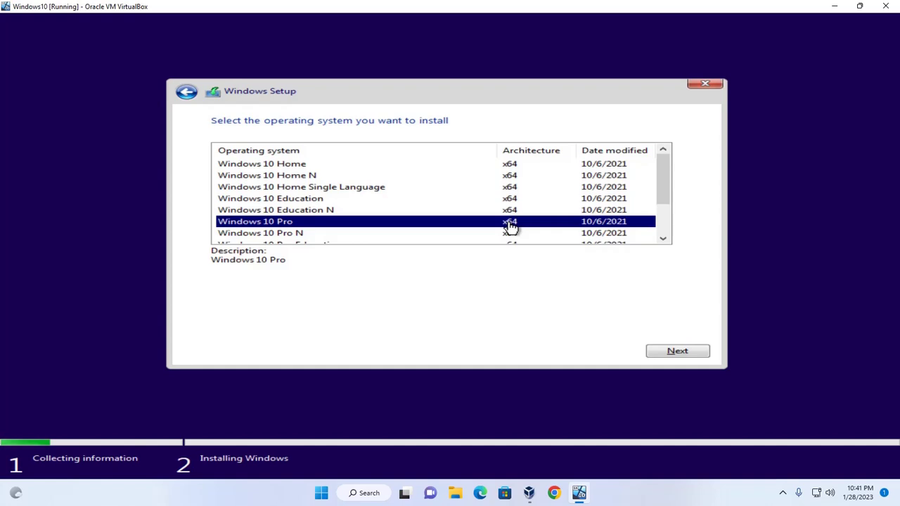
{"action": "scroll", "coordinate": [509, 225], "scroll_direction": "down", "scroll_amount": 2}
{"action": "scroll", "coordinate": [509, 225], "scroll_direction": "up", "scroll_amount": 2}
{"action": "scroll", "coordinate": [510, 225], "scroll_direction": "down", "scroll_amount": 2}
{"action": "scroll", "coordinate": [512, 222], "scroll_direction": "up", "scroll_amount": 2}
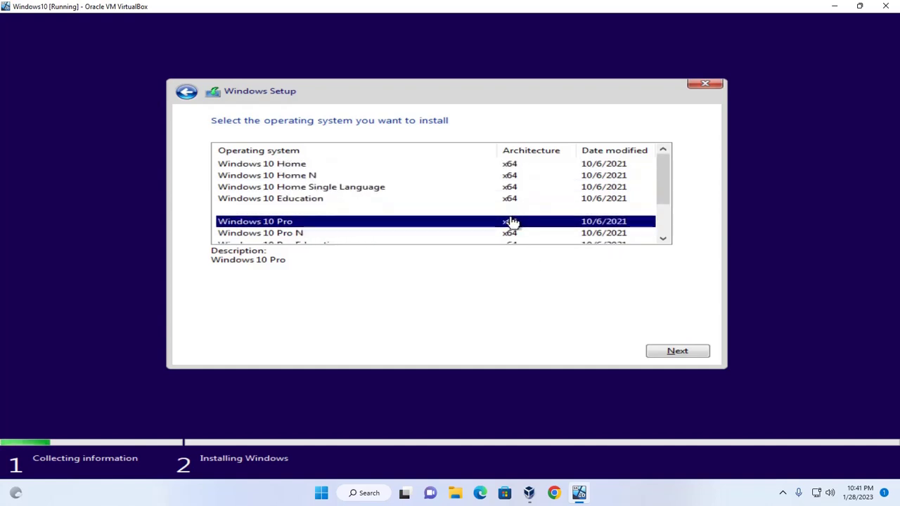
{"action": "left_click", "coordinate": [661, 353]}
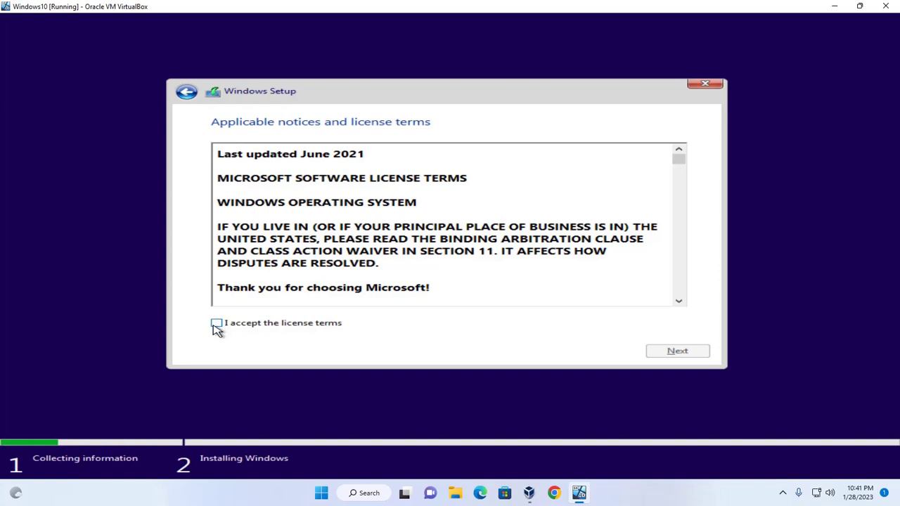
{"action": "left_click", "coordinate": [215, 324]}
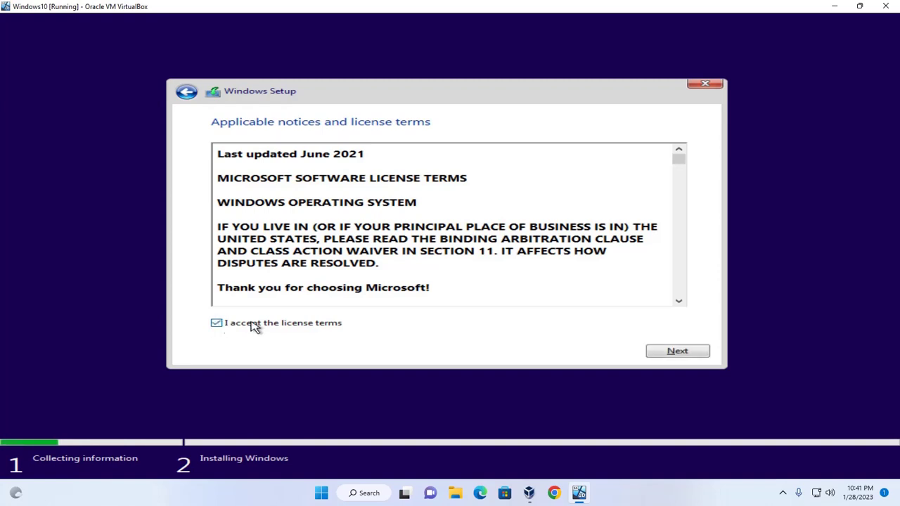
{"action": "left_click", "coordinate": [653, 356]}
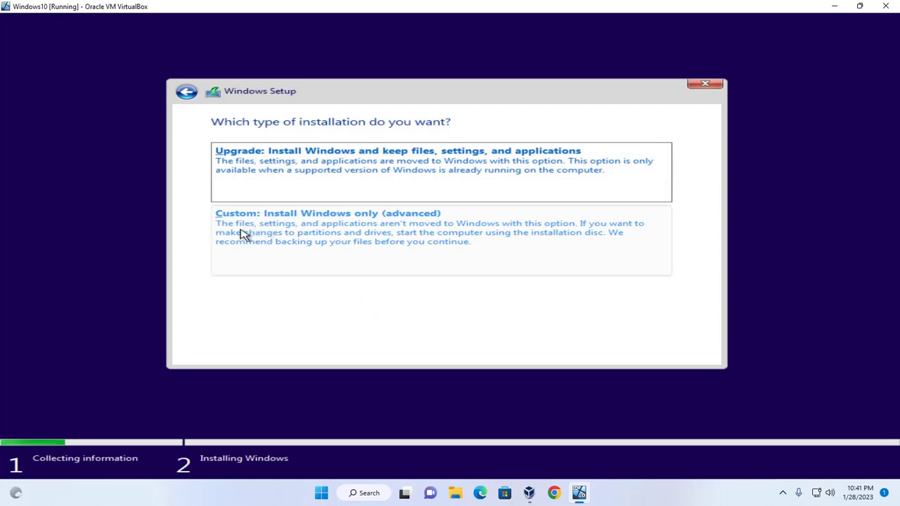
Using the custom installation type, create a new partition from the Drive 0 unallocated space and install Windows on Drive 0 Partition 2
{"action": "left_click", "coordinate": [307, 239]}
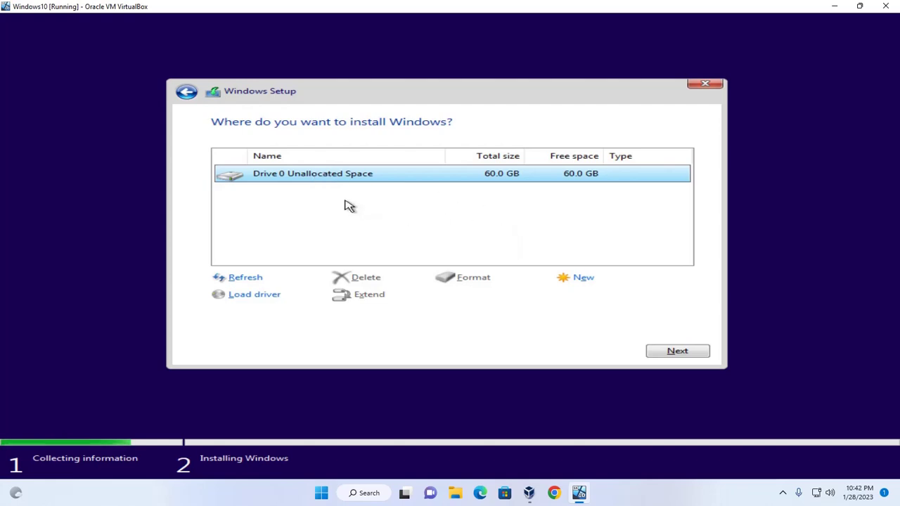
{"action": "left_click", "coordinate": [583, 280]}
{"action": "left_click", "coordinate": [613, 296]}
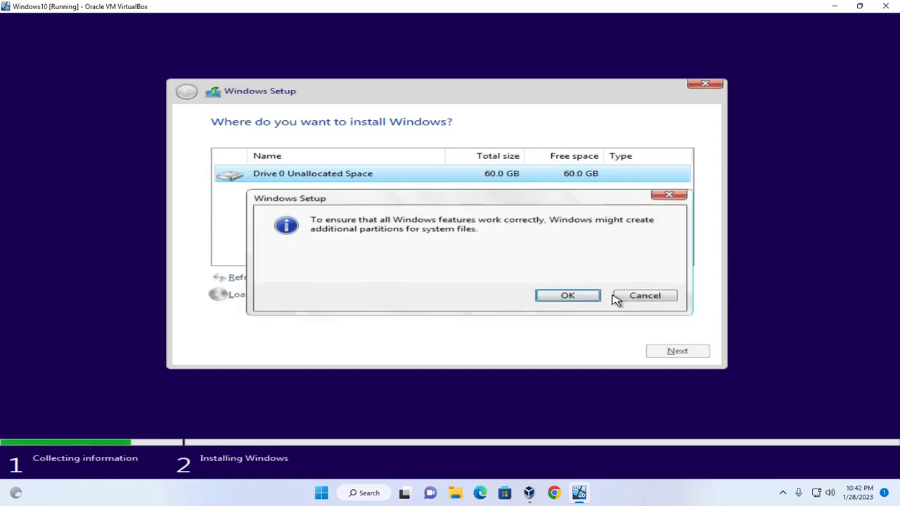
{"action": "left_click", "coordinate": [573, 294]}
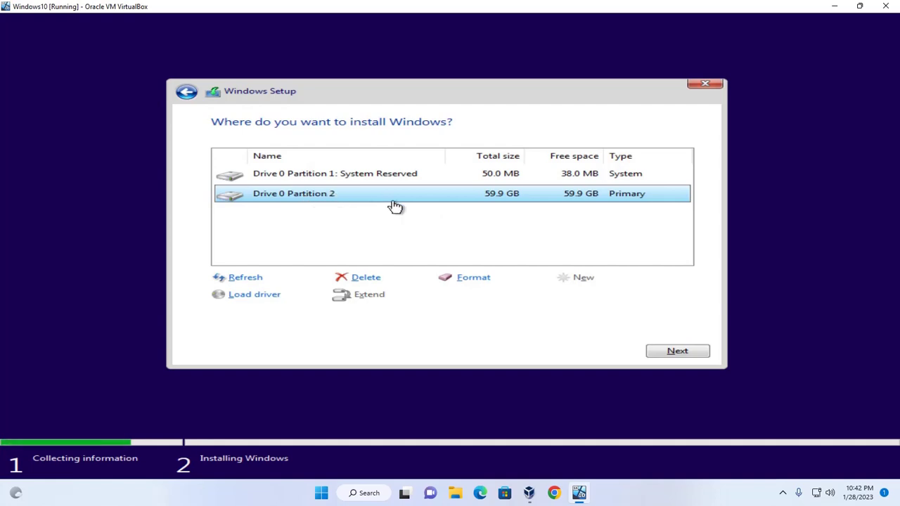
{"action": "left_click", "coordinate": [669, 353]}
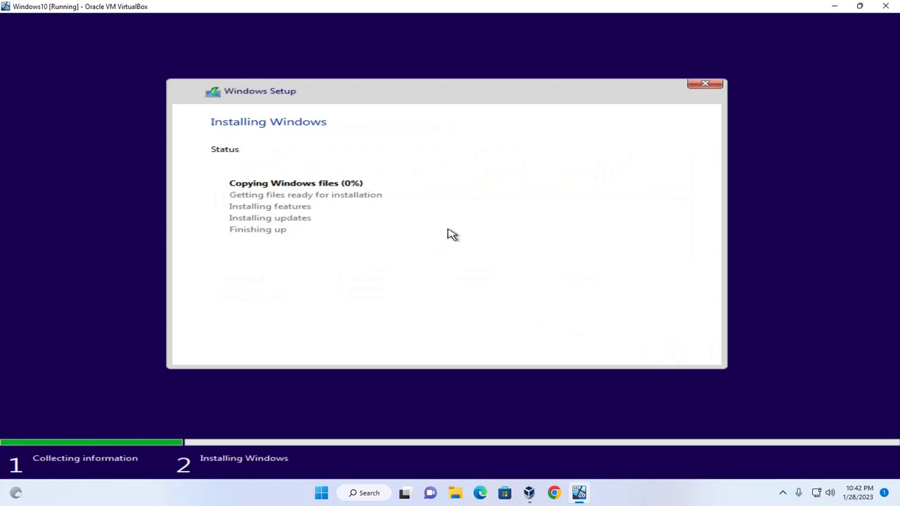
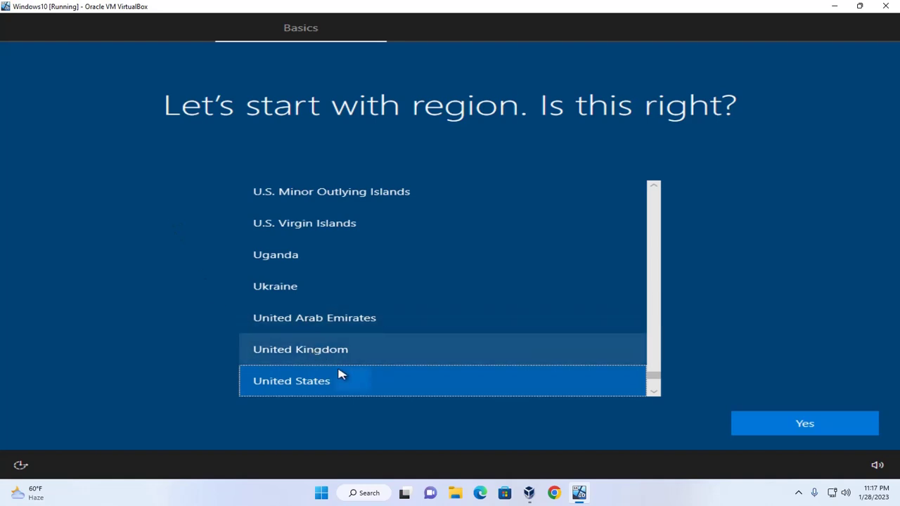
Set the region to United States and the keyboard layout to US, without adding a second layout
{"action": "left_click", "coordinate": [835, 428]}
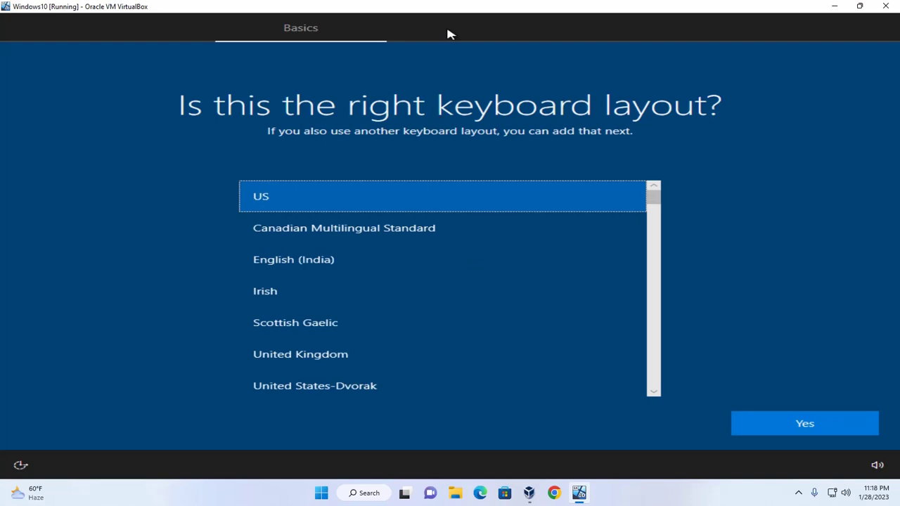
{"action": "left_click", "coordinate": [805, 428]}
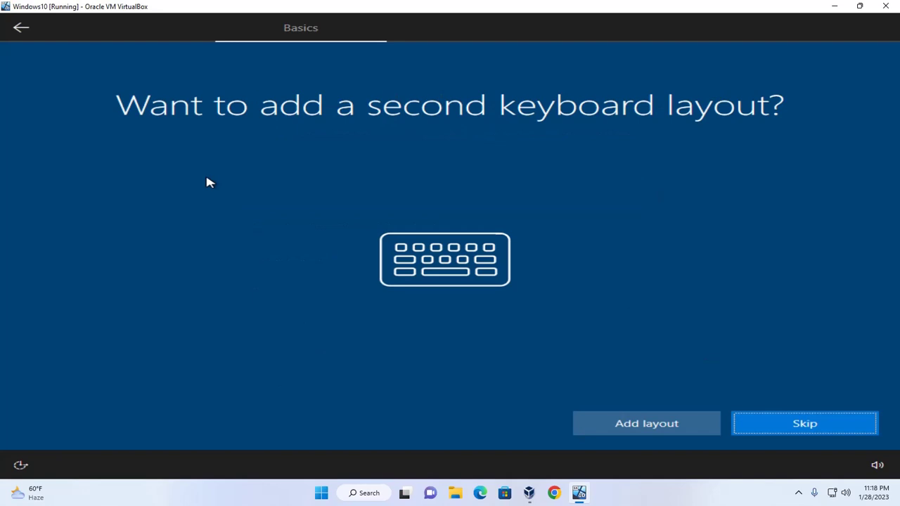
{"action": "left_click", "coordinate": [779, 429]}
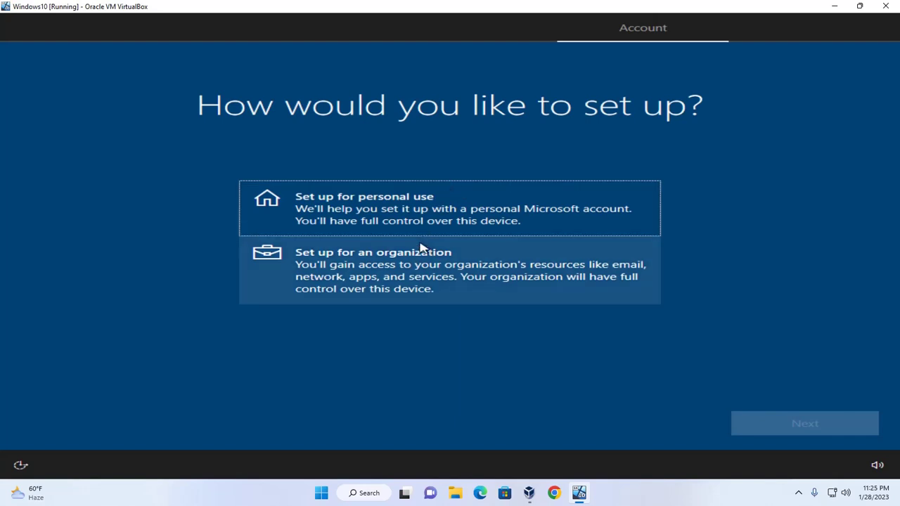
Choose to set up Windows for personal use
{"action": "left_click", "coordinate": [410, 217]}
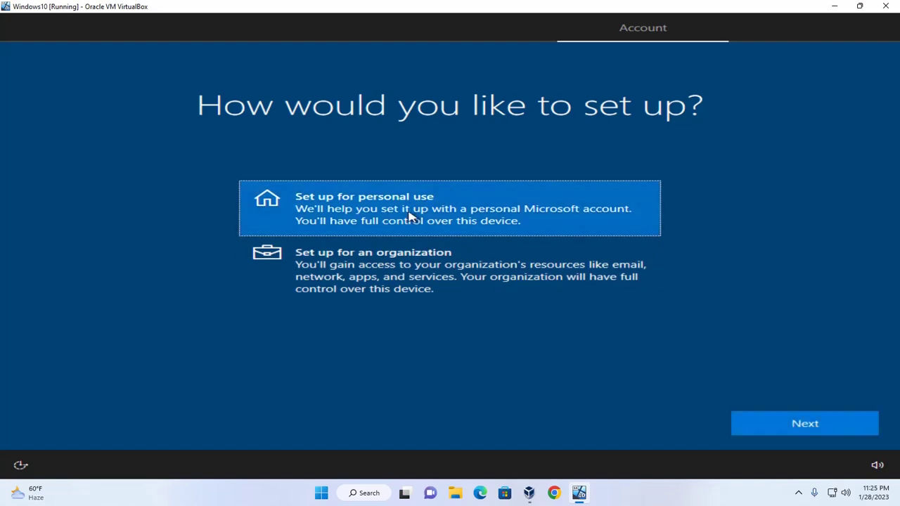